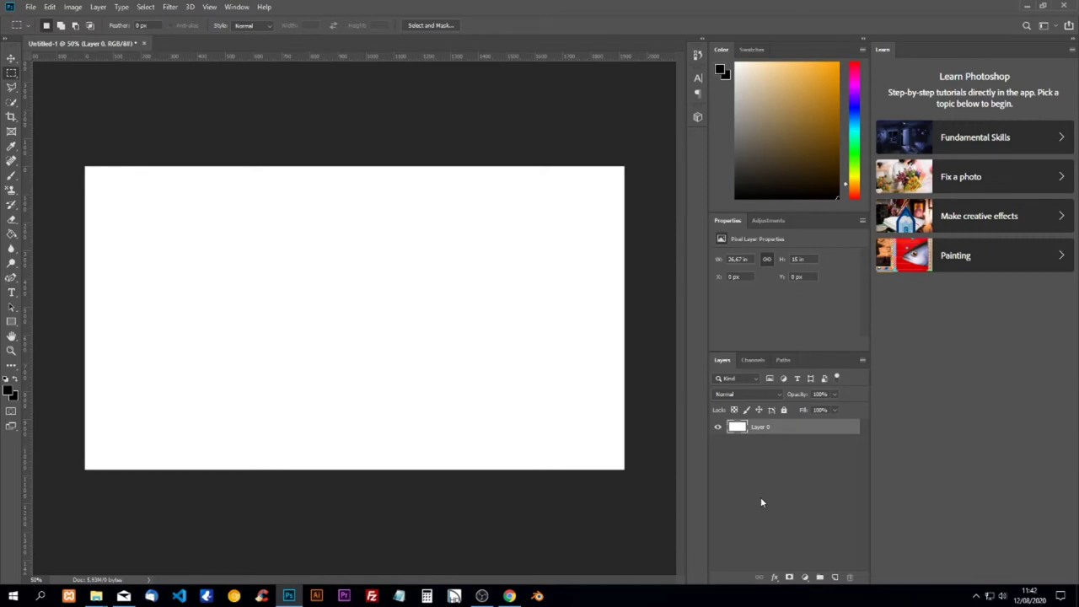
- Type DSG on the canvas with the Type tool and enlarge the text across the canvas
left_click(11, 292)
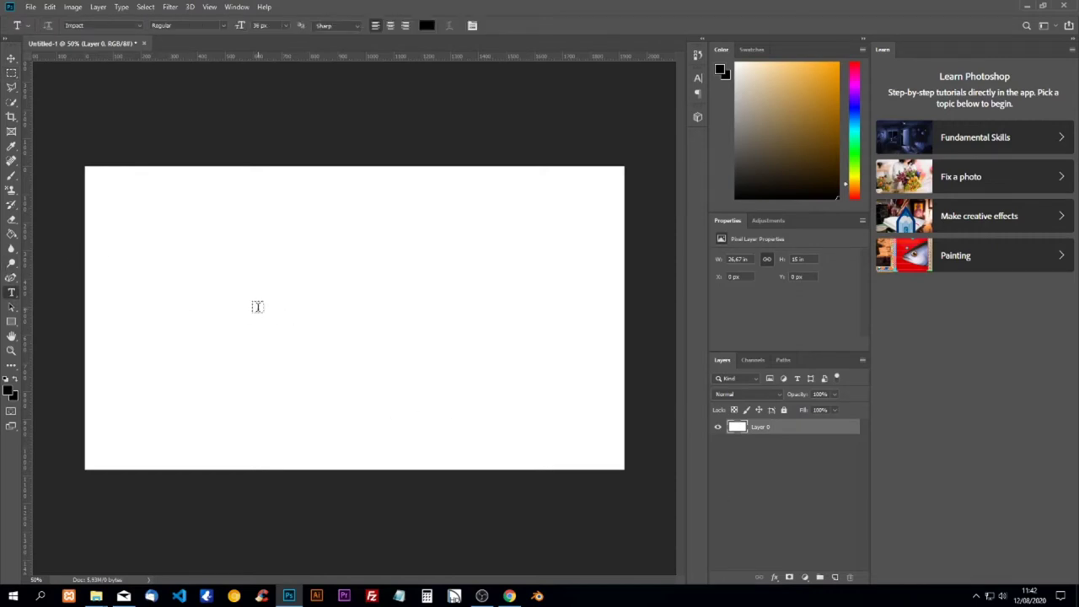
left_click(257, 307)
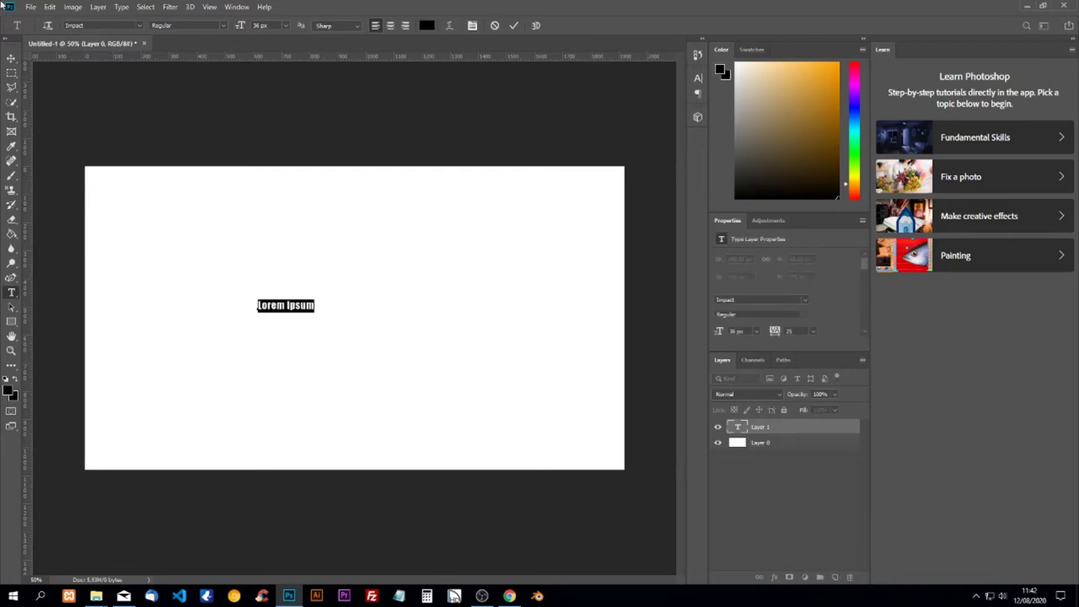
type("DSG")
left_click_drag(275, 312, 426, 421)
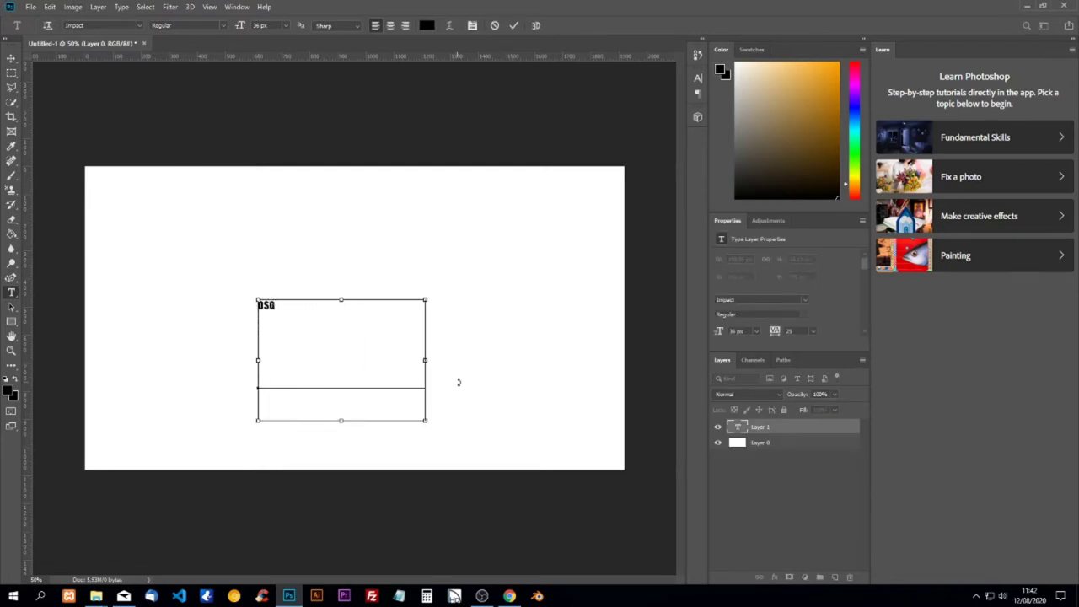
left_click_drag(256, 297, 170, 236)
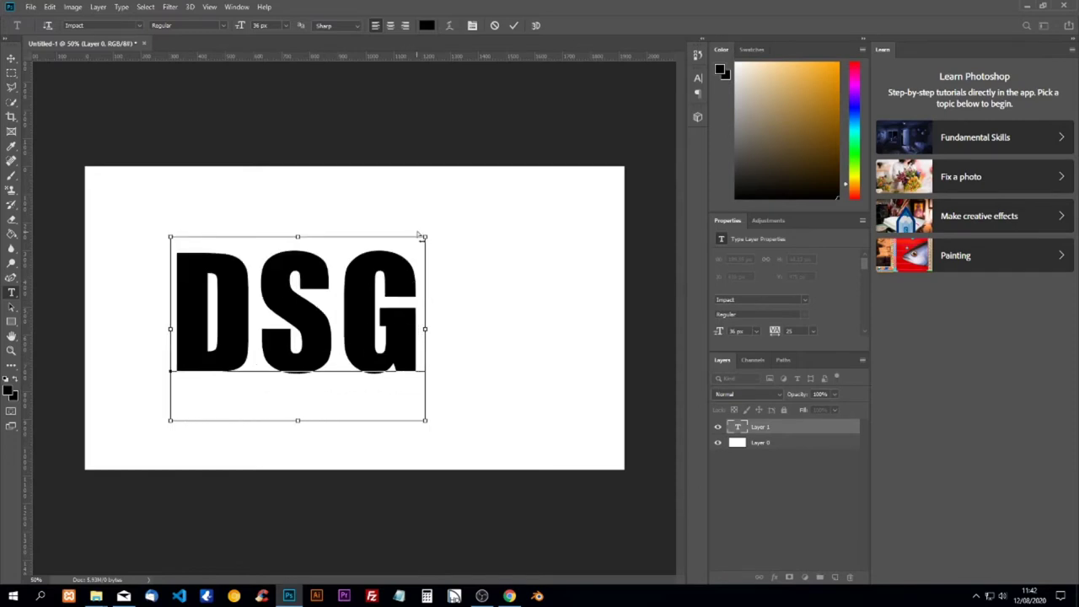
left_click_drag(426, 231, 498, 188)
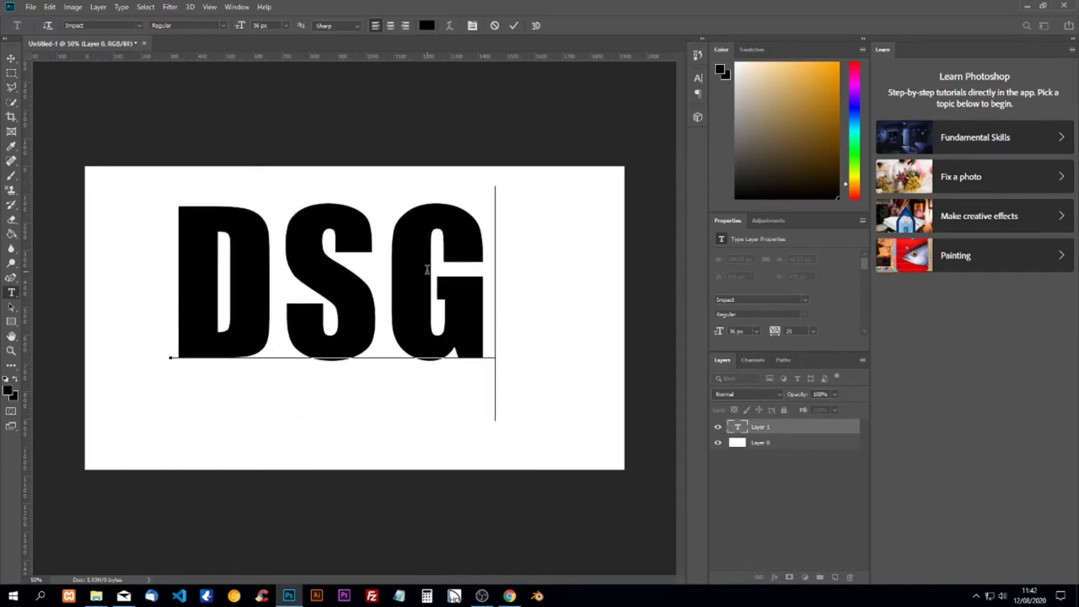
- Change the DSG text to the Cambria font and commit it as a type layer
left_click_drag(492, 281, 145, 274)
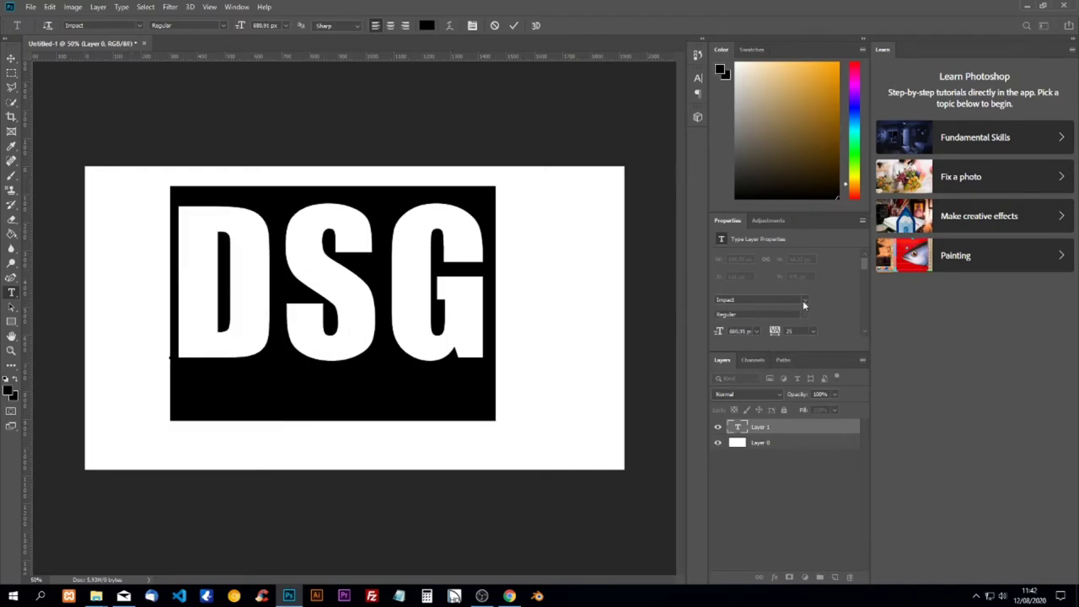
left_click(803, 305)
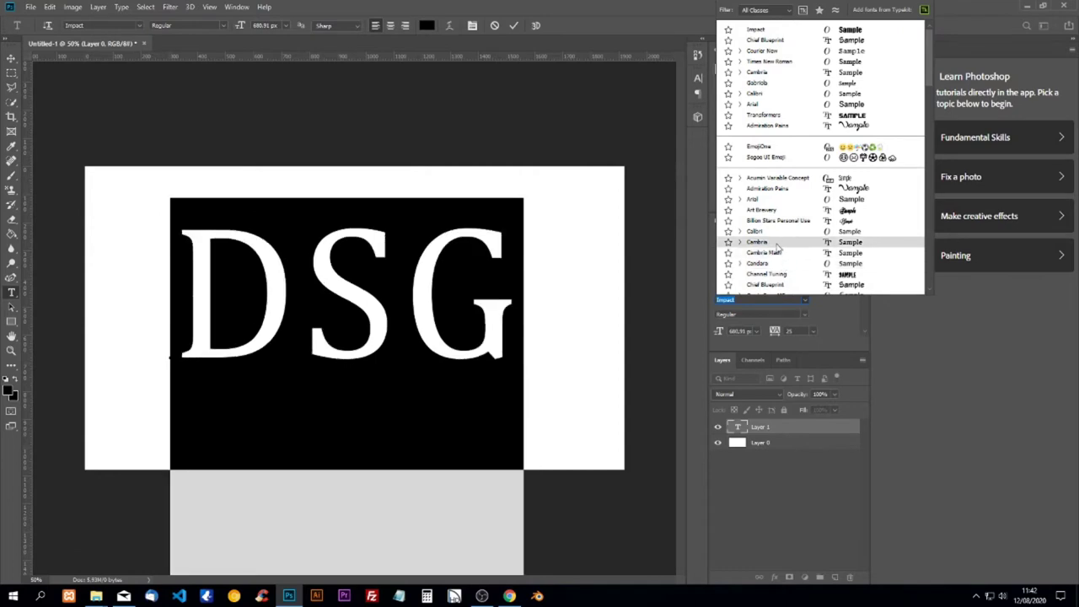
left_click(777, 243)
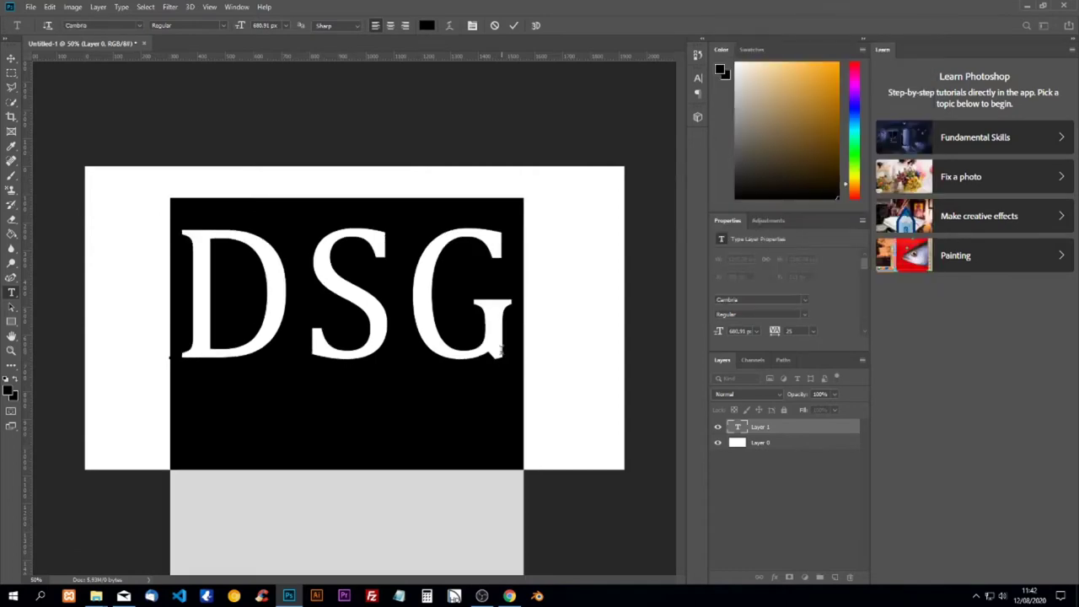
key("Right")
key("ctrl+Return")
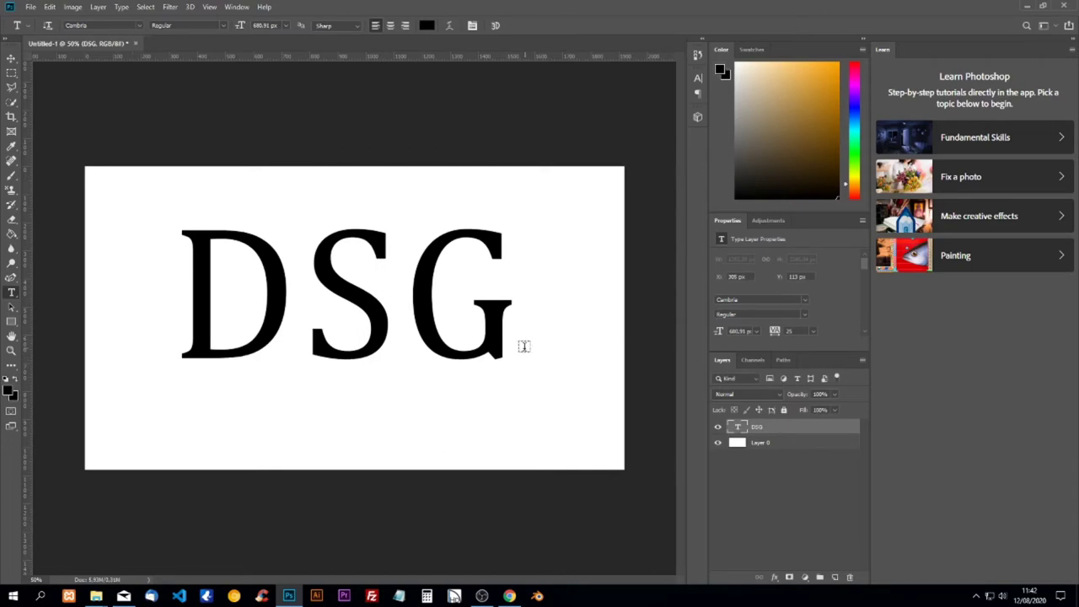
right_click(777, 432)
- Rasterize the DSG text and cut the D onto its own layer with a rectangular selection
left_click(818, 255)
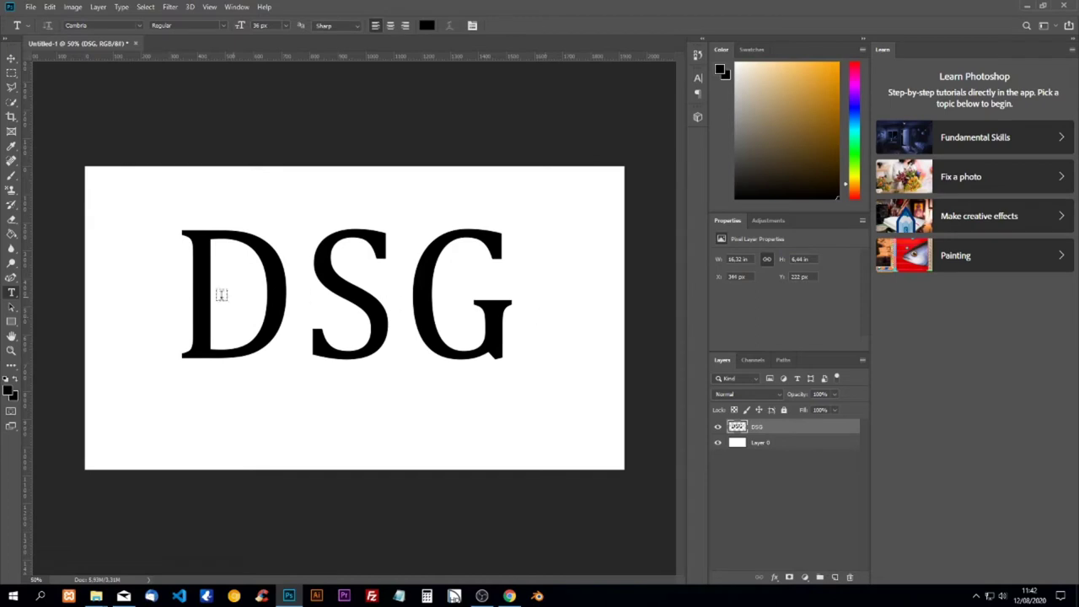
left_click(10, 74)
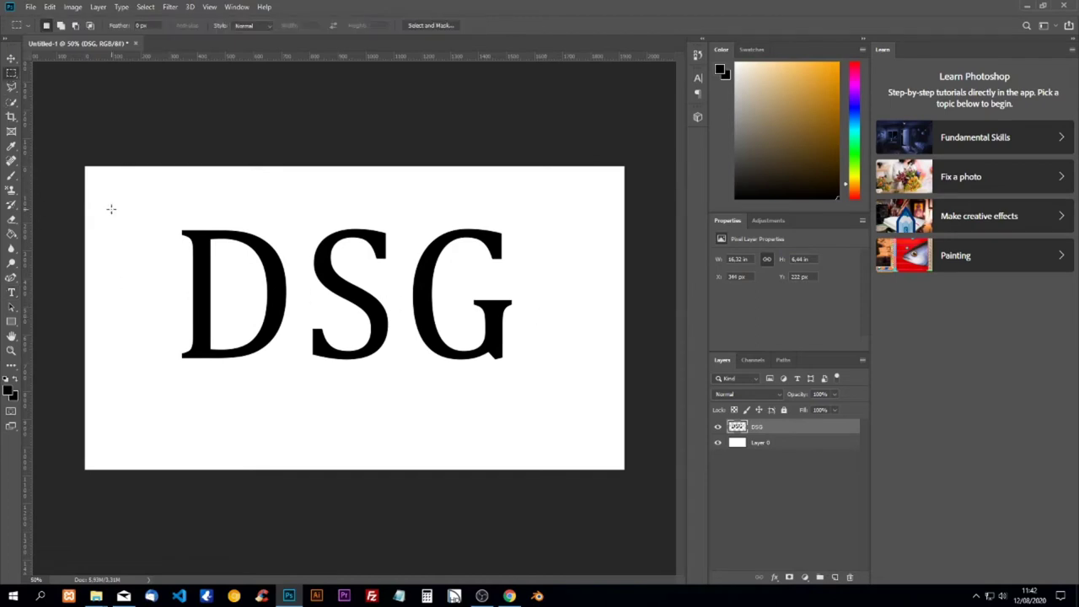
right_click(11, 75)
left_click(72, 73)
left_click_drag(156, 206, 305, 402)
right_click(251, 276)
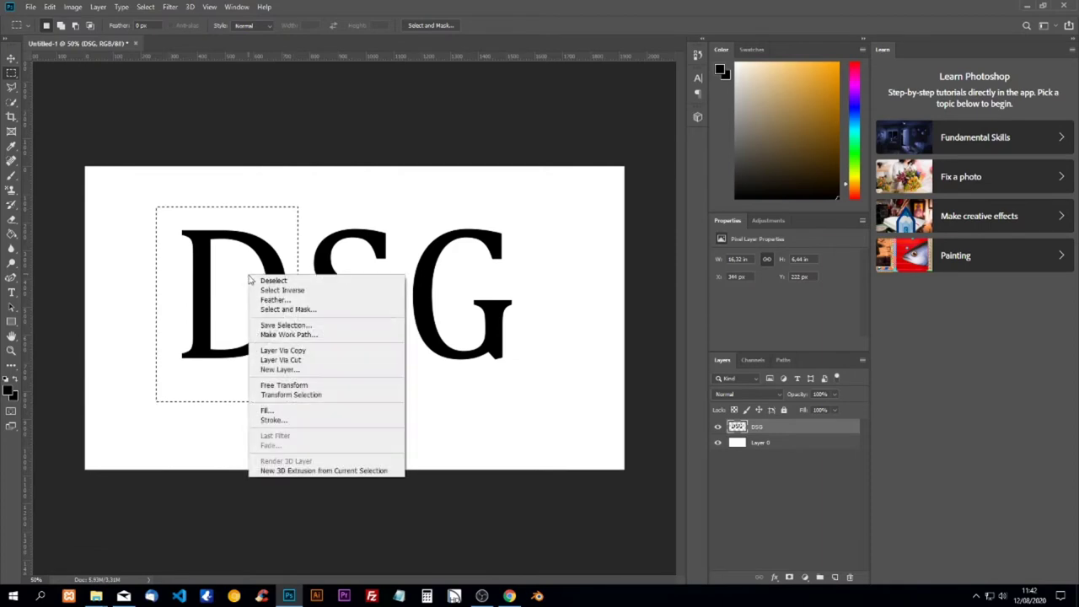
left_click(279, 355)
- Cut the S onto its own layer, leaving the G on the original layer
left_click(764, 444)
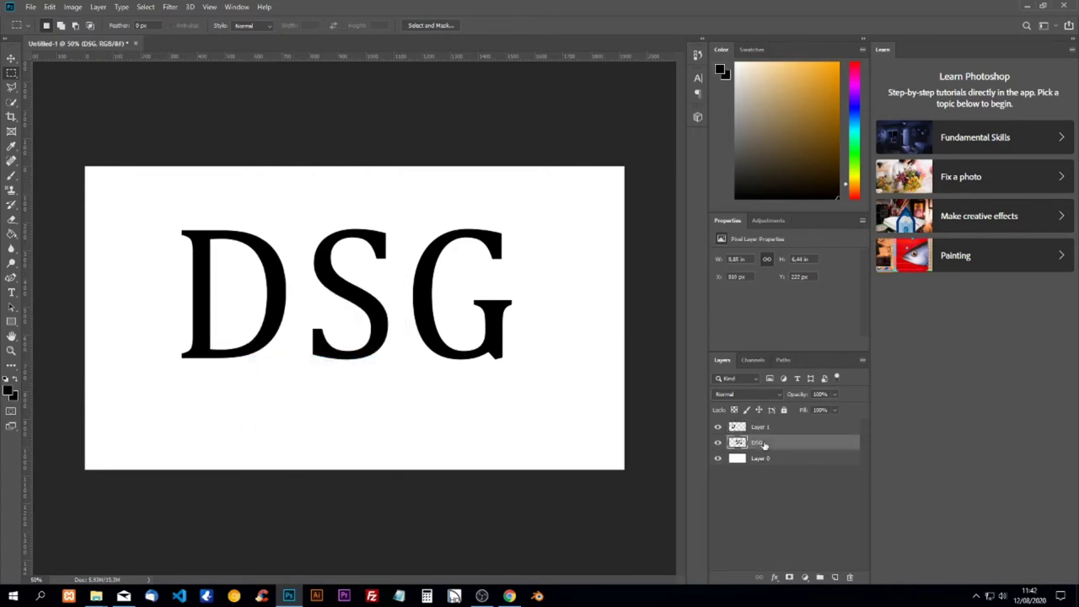
left_click_drag(294, 200, 400, 392)
right_click(358, 295)
left_click(408, 377)
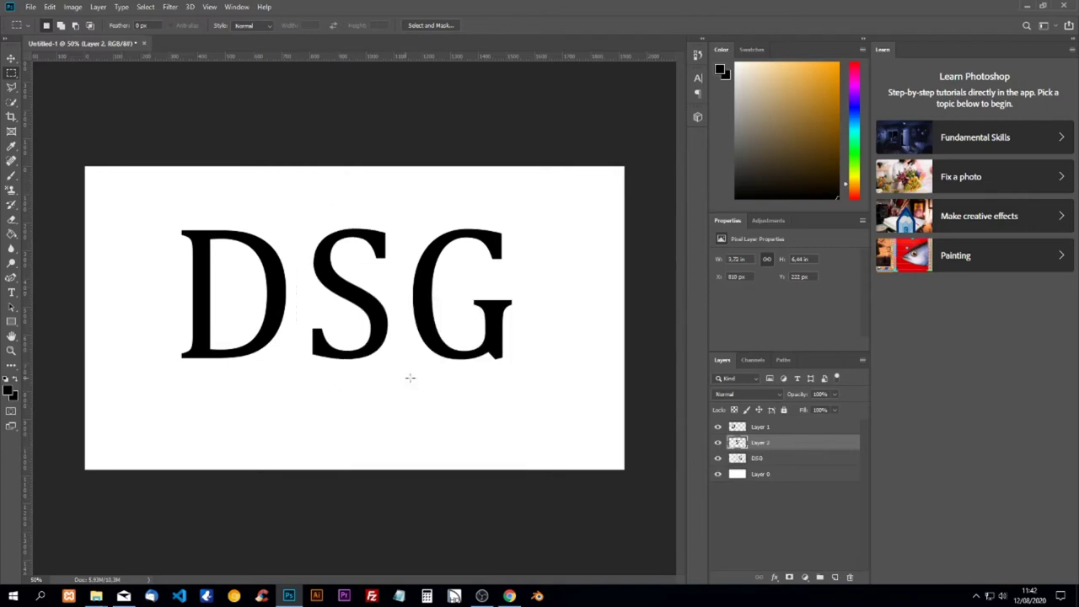
- Rename the three letter layers D, S and G
double_click(758, 459)
type("D")
key("Return")
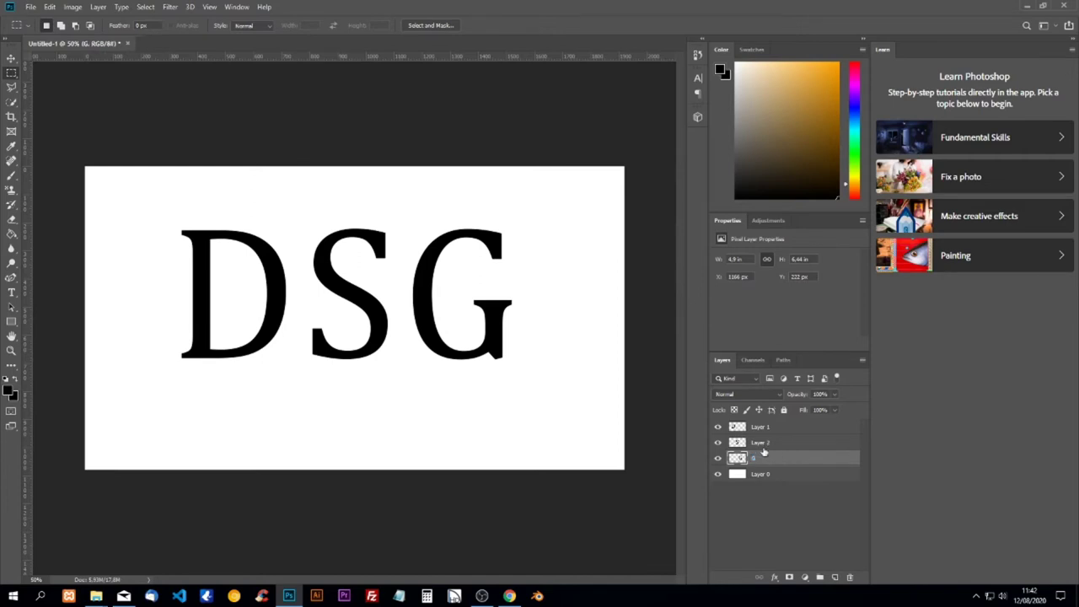
double_click(762, 442)
type("S")
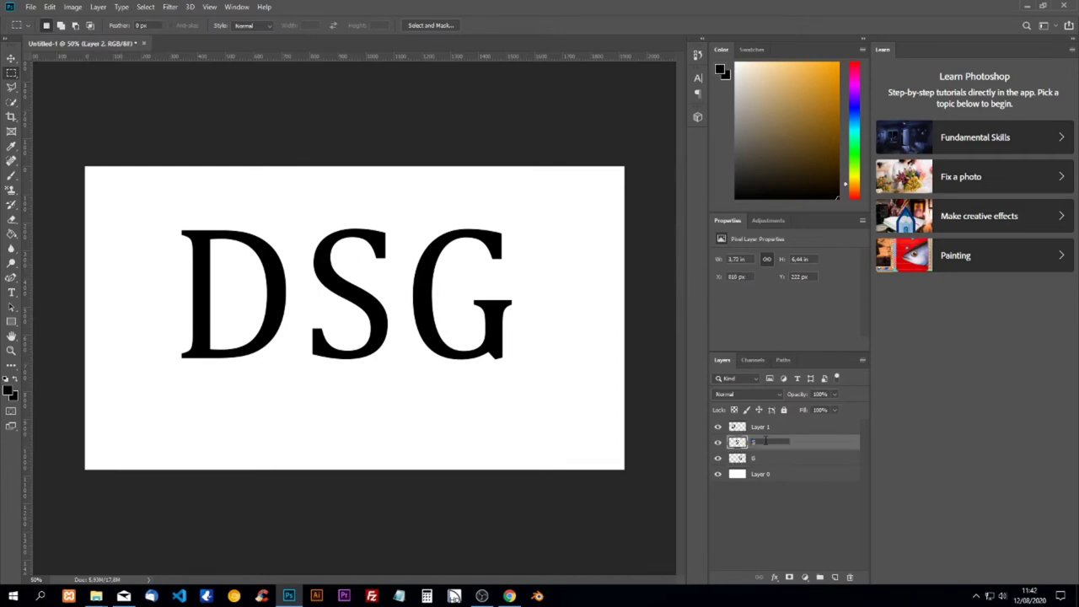
key("Return")
double_click(761, 427)
type("D")
key("Return")
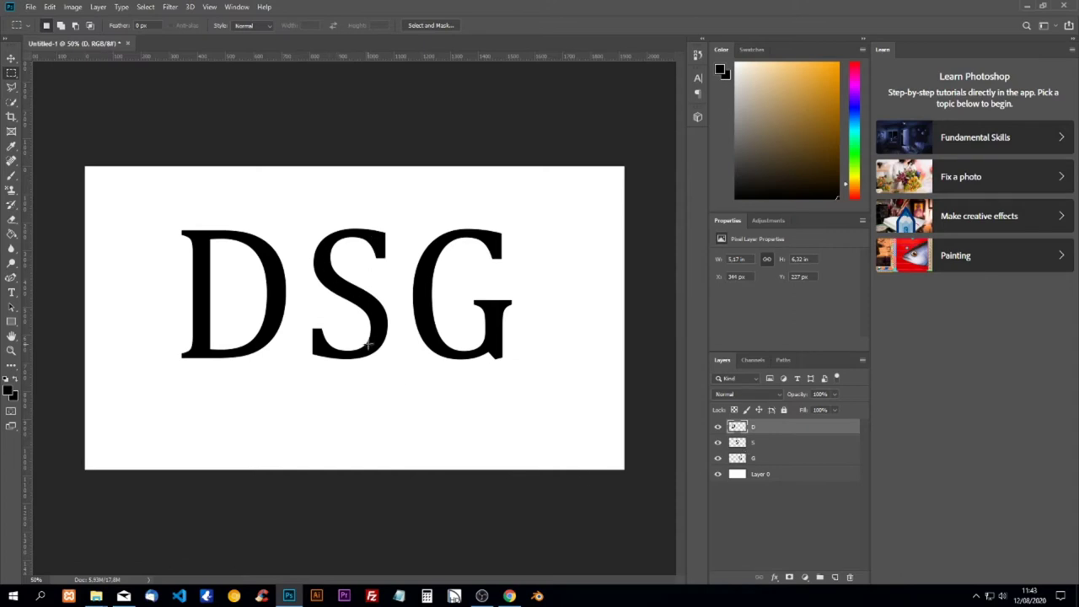
- Set the foreground colour to deep red and fill the S letter with the Paint Bucket
left_click(9, 390)
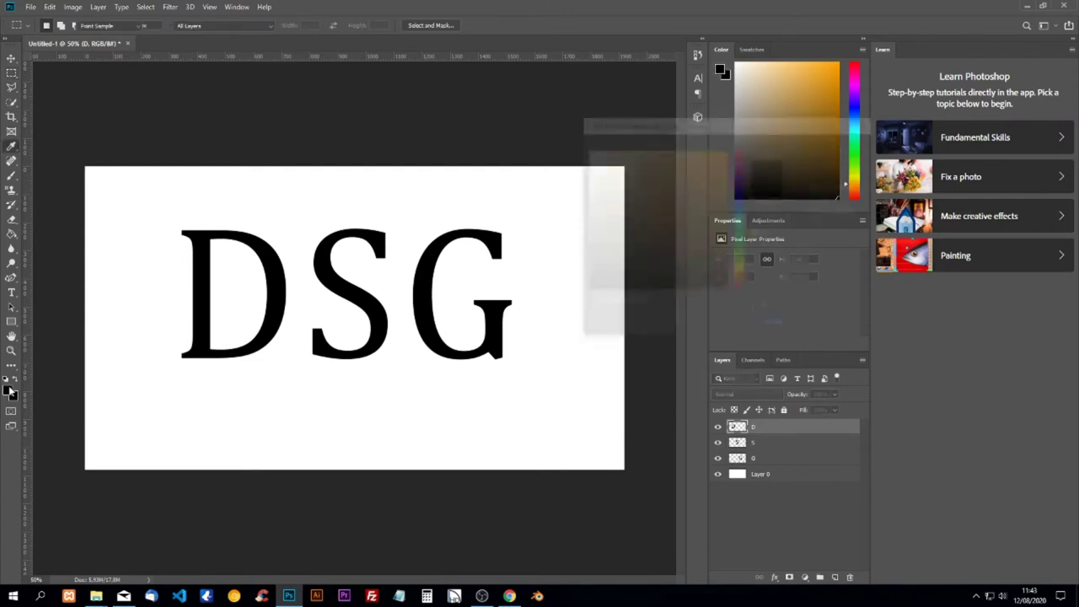
left_click_drag(742, 168, 729, 187)
left_click(828, 145)
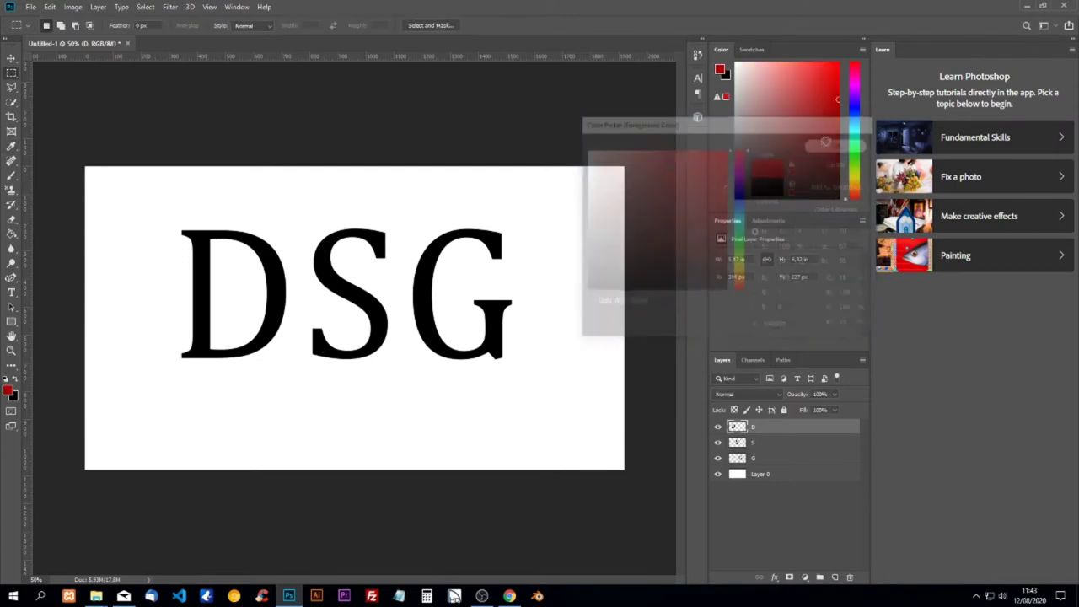
left_click(756, 443)
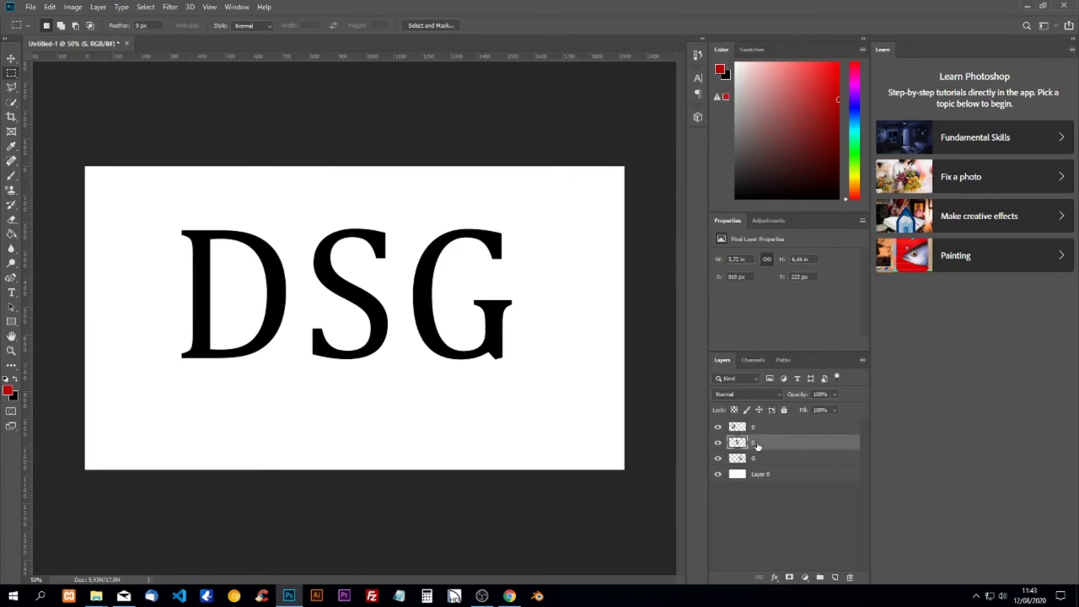
left_click(12, 234)
left_click(354, 300)
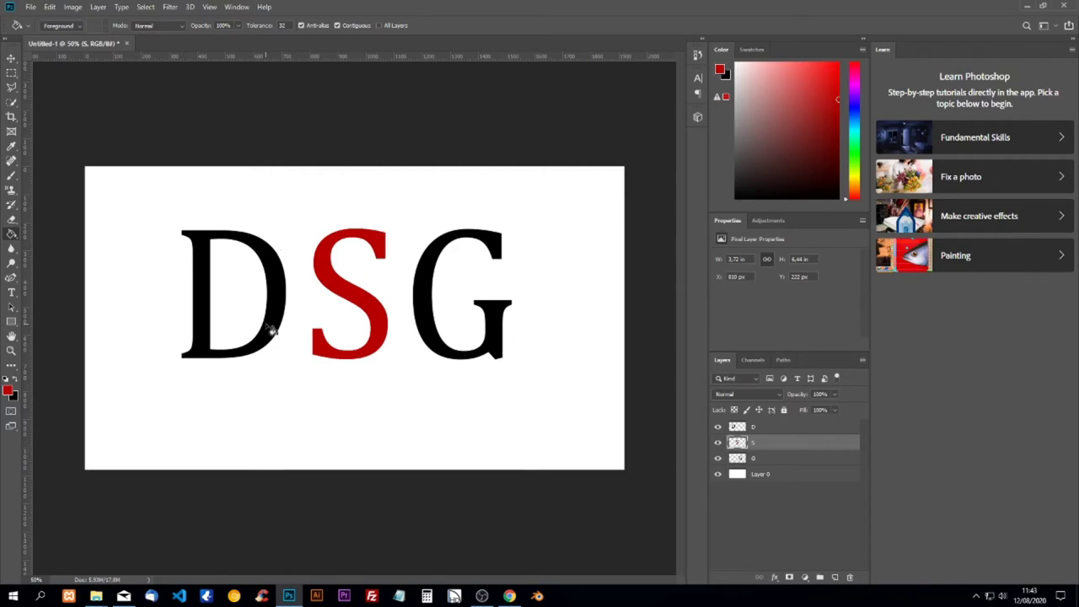
left_click(11, 73)
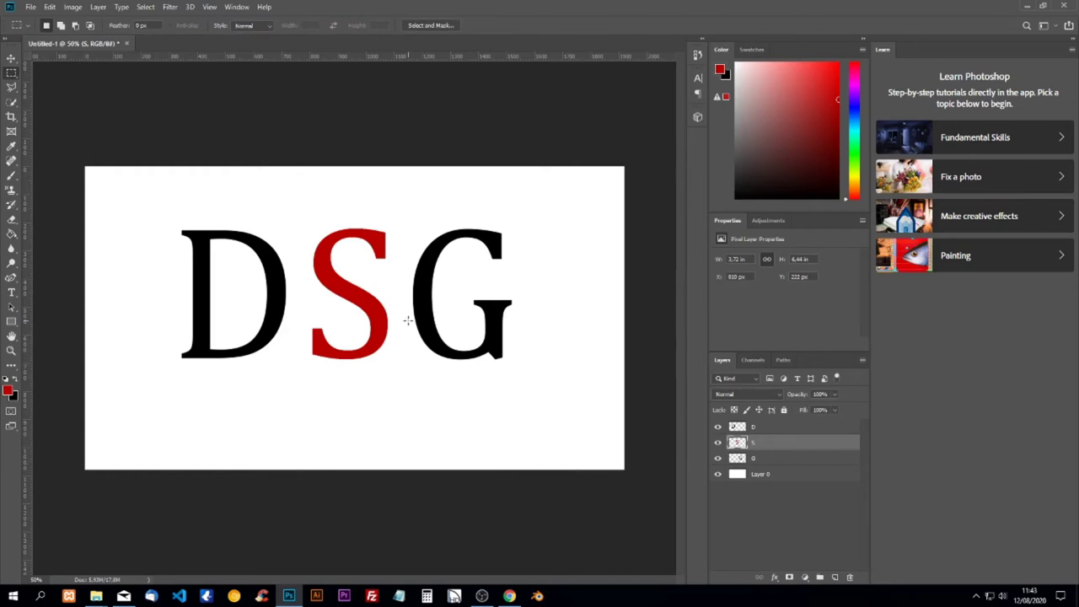
- Move the red S left so it overlaps the D
key("ctrl+t")
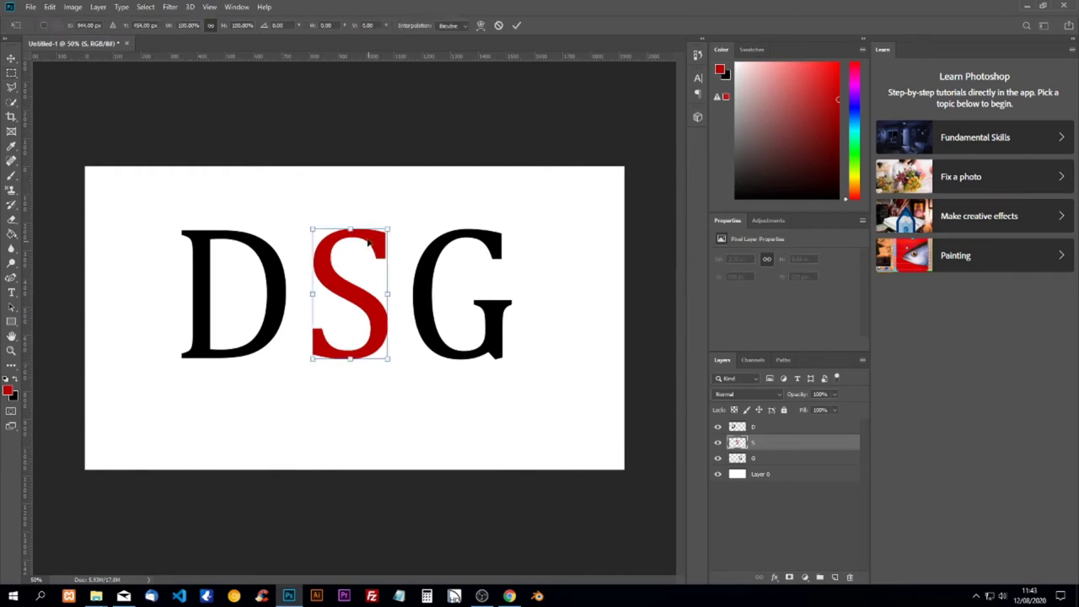
left_click_drag(373, 241, 289, 313)
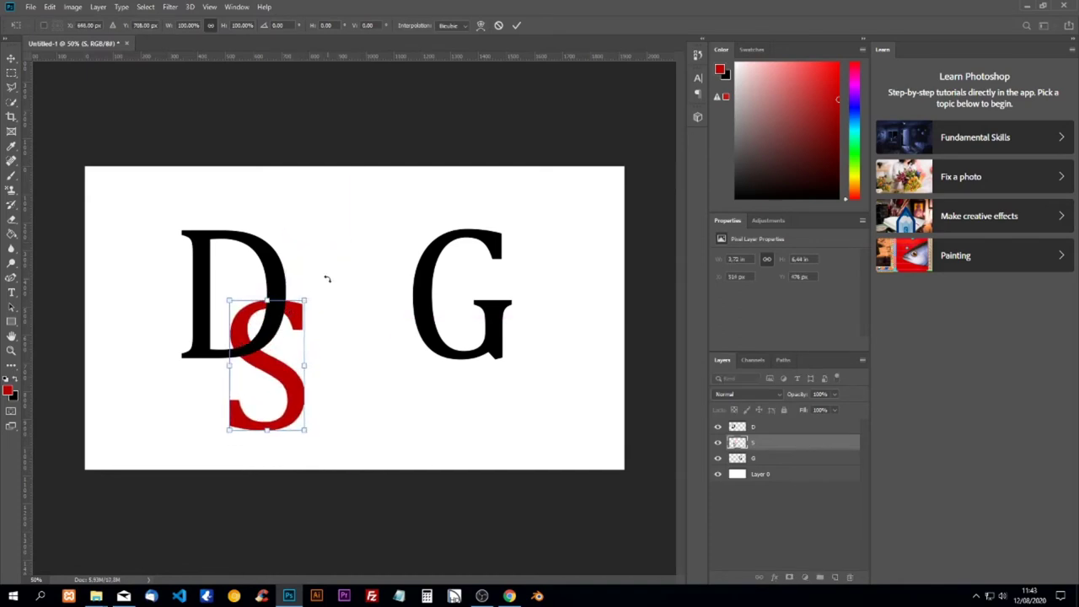
key("Return")
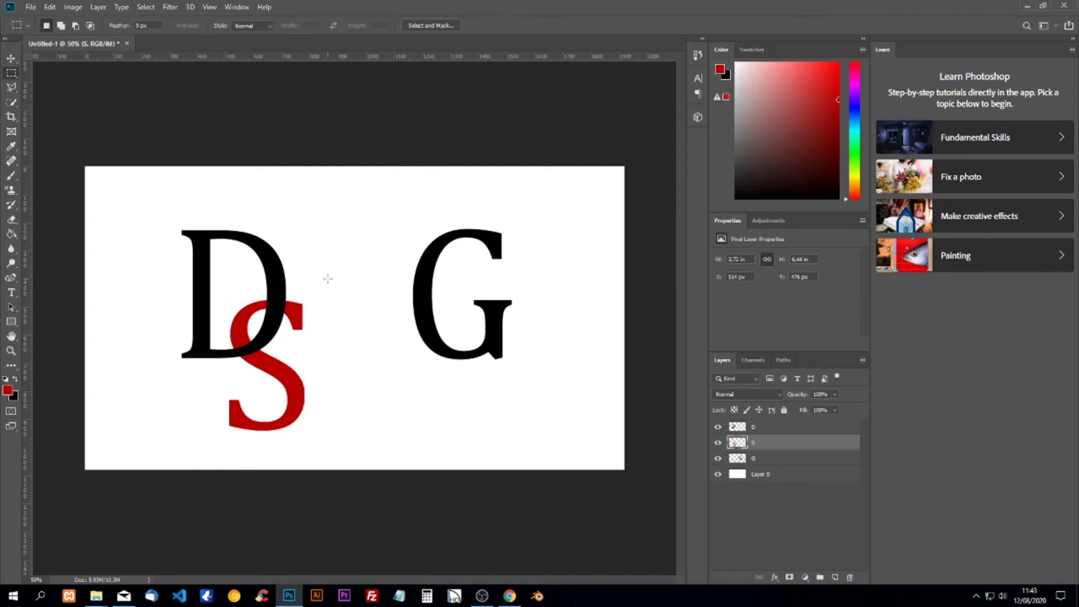
- Move the D and S together to the right so they sit beside the G
left_click(763, 427, "shift")
left_click_drag(155, 191, 329, 456)
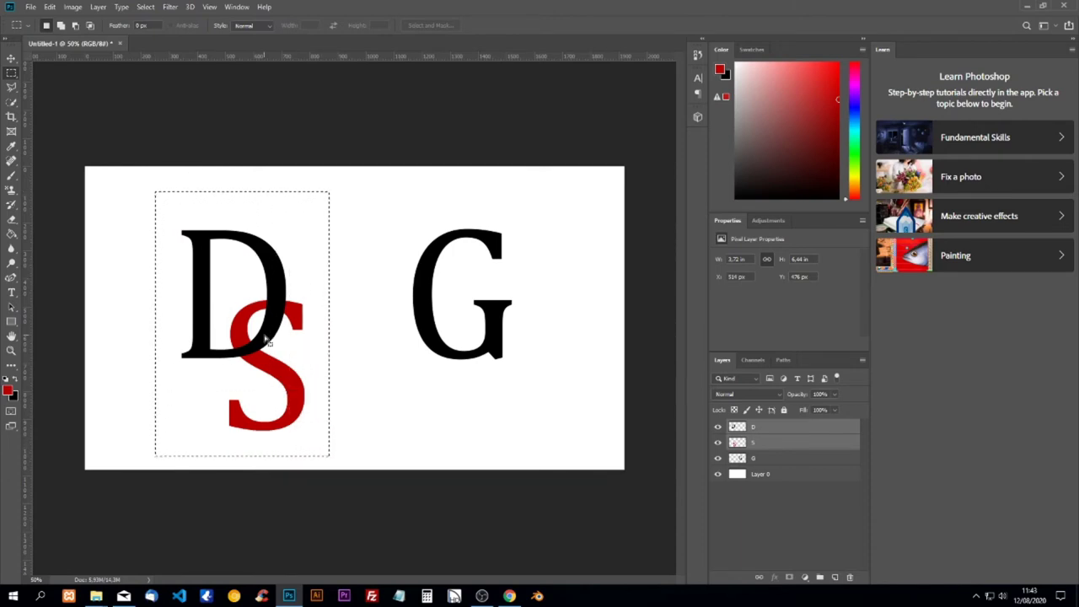
key("ctrl+t")
left_click_drag(249, 245, 338, 280)
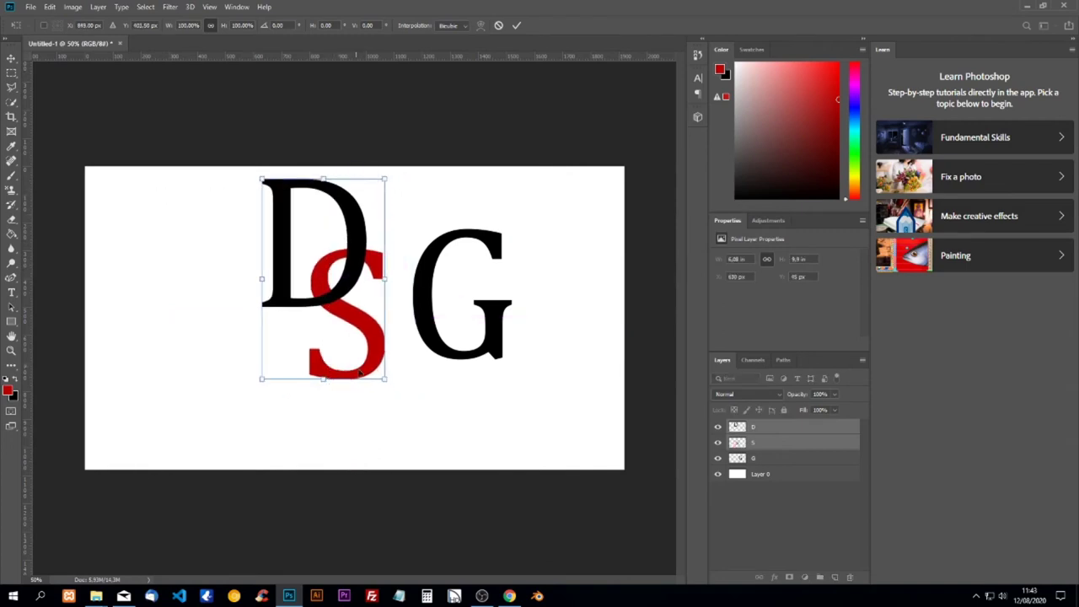
key("Return")
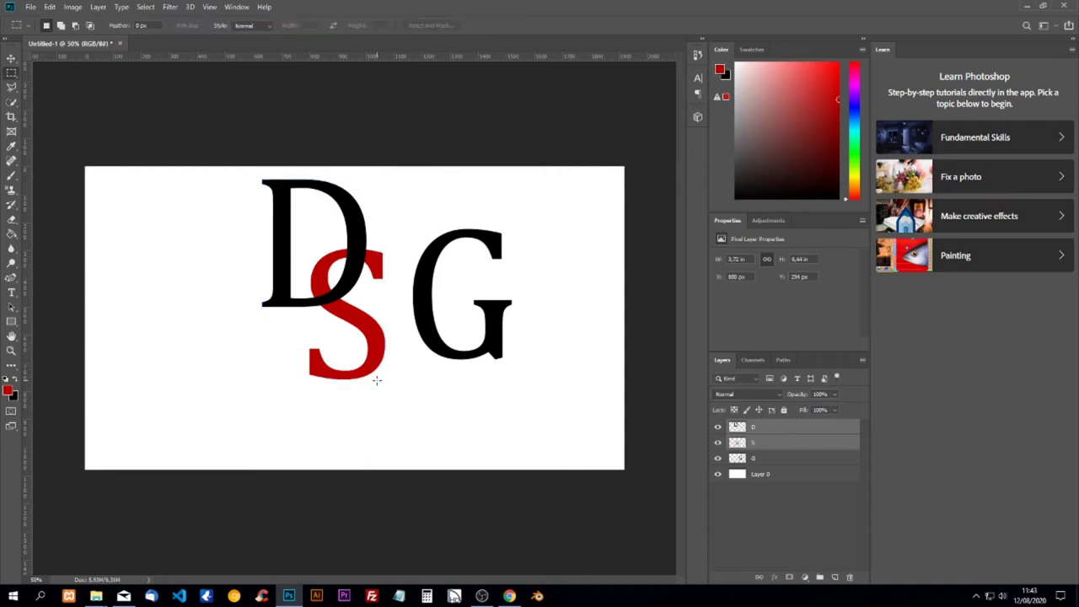
left_click(763, 460)
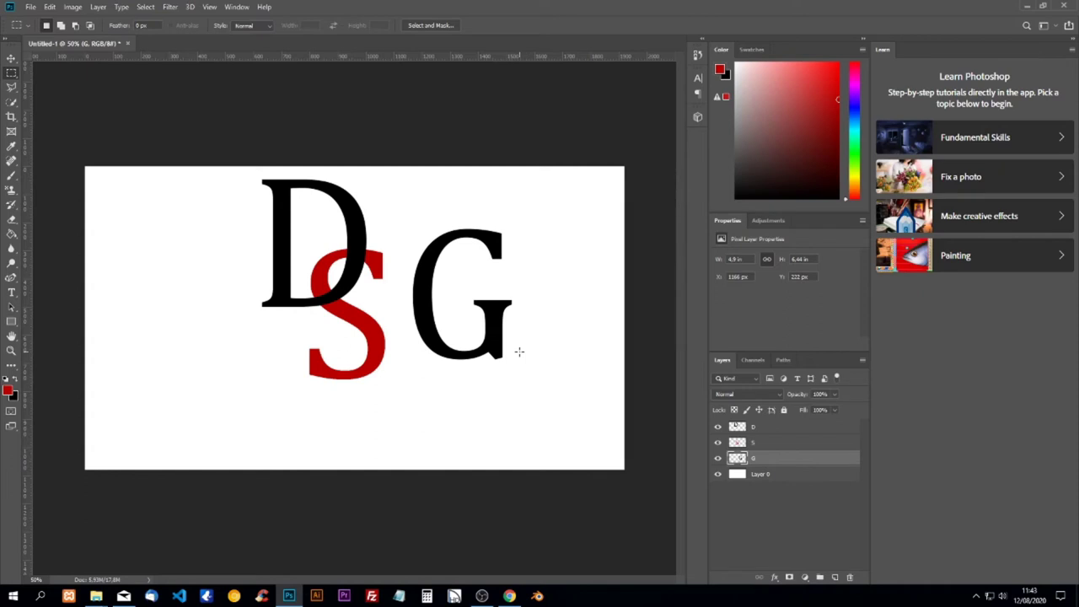
key("ctrl+t")
- Place the G under the D overlapping the S, then shift all three letters slightly right
left_click_drag(490, 240, 407, 334)
key("Return")
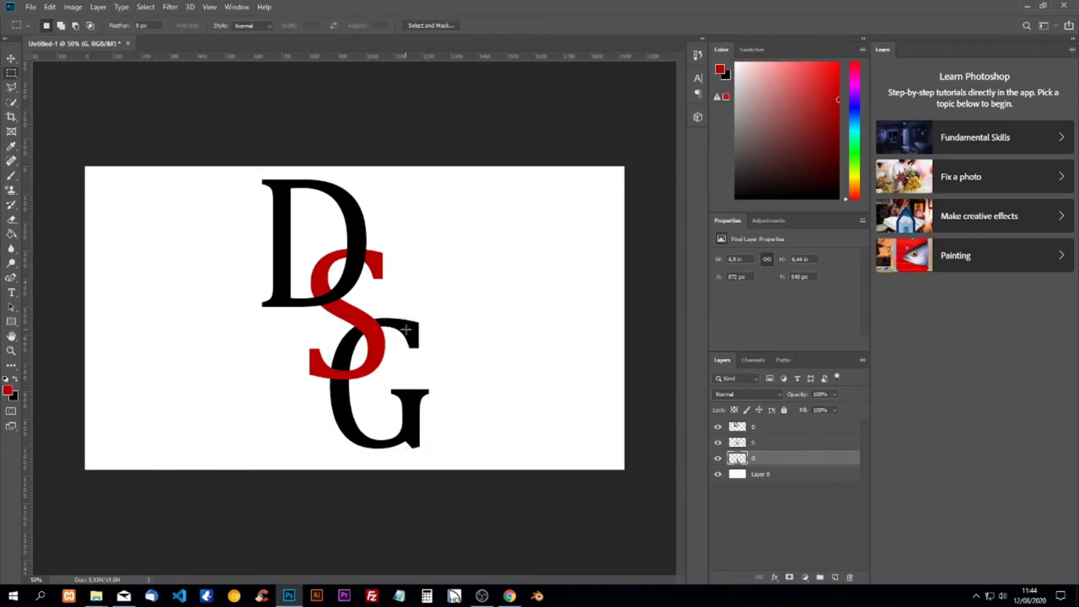
left_click(767, 428, "shift")
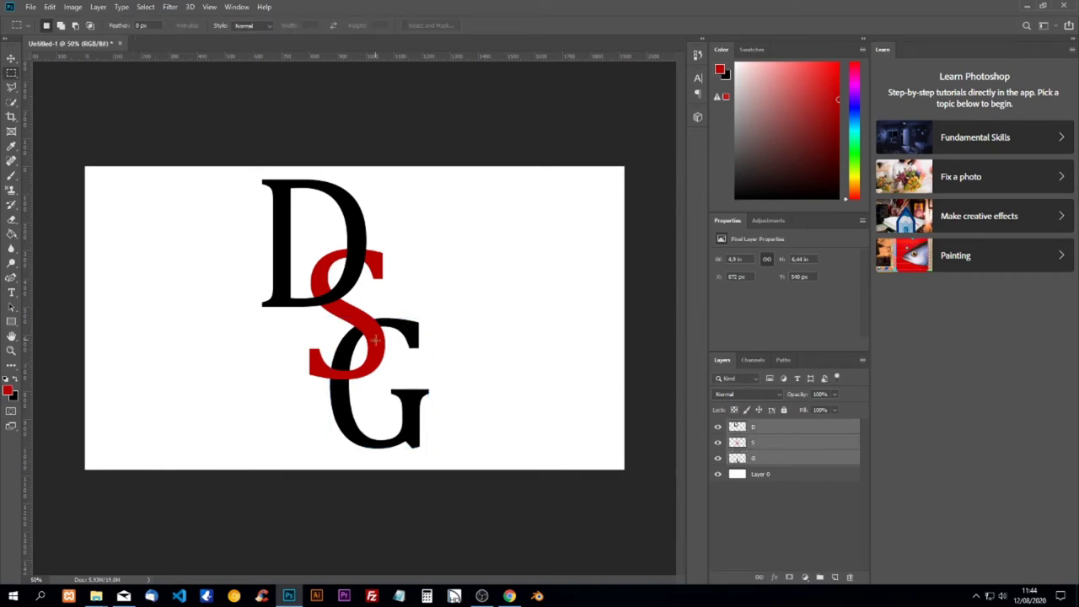
key("ctrl+t")
left_click_drag(363, 270, 372, 268)
key("Return")
key("m")
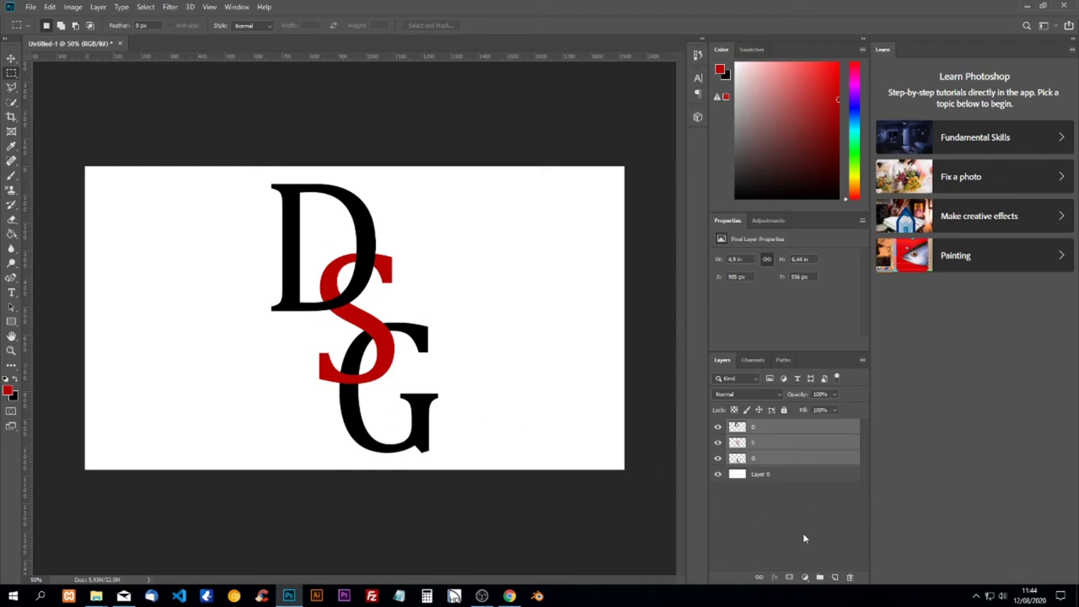
- Add layer masks to the G, S and D layers and load the S outline as a selection
left_click(783, 526)
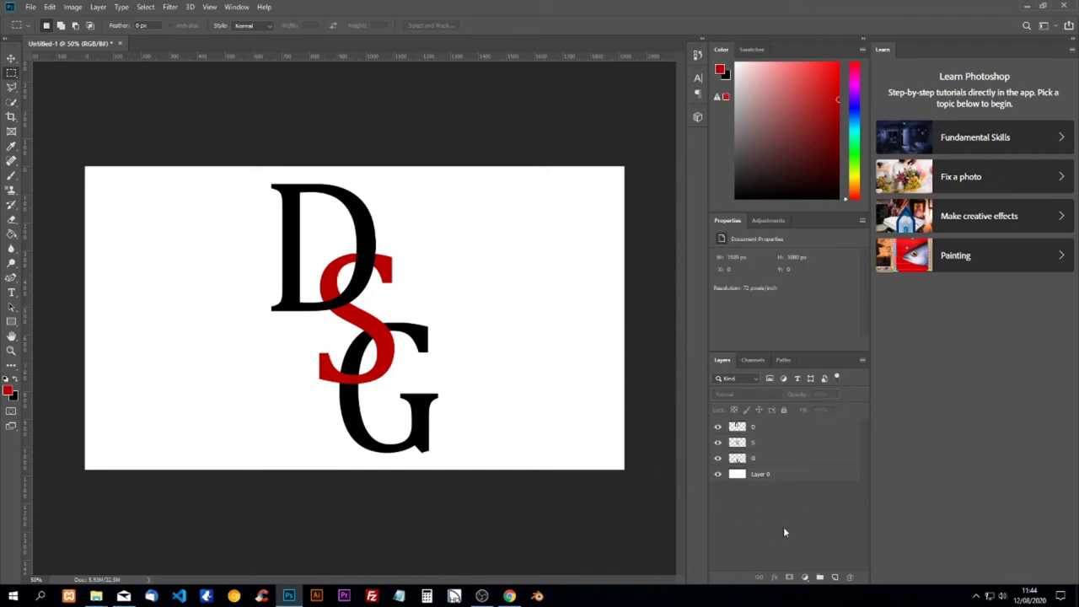
left_click(756, 459)
left_click(788, 578)
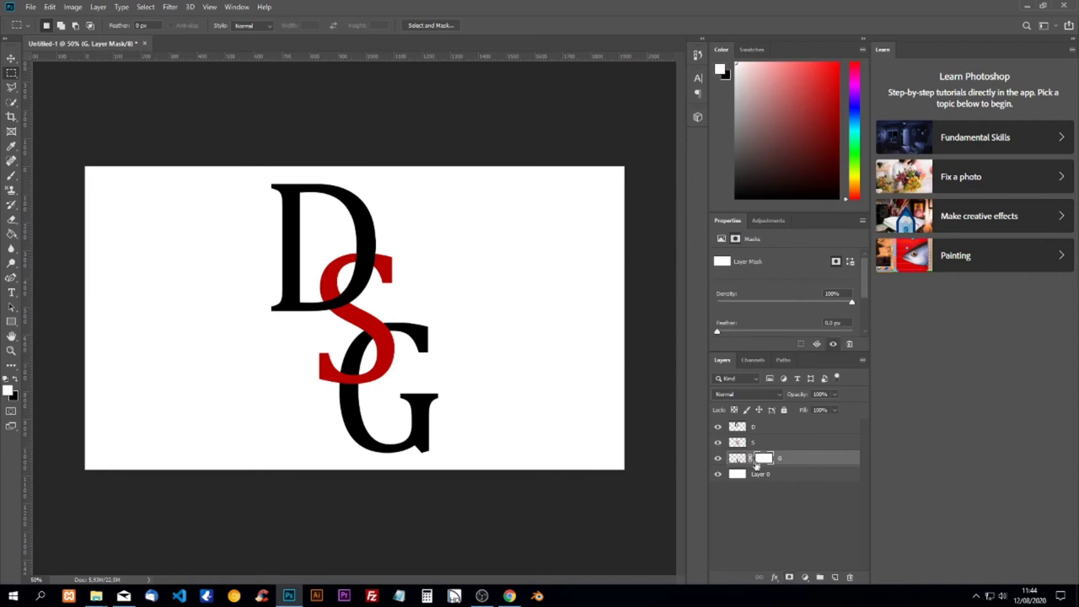
left_click(756, 442)
left_click(788, 578)
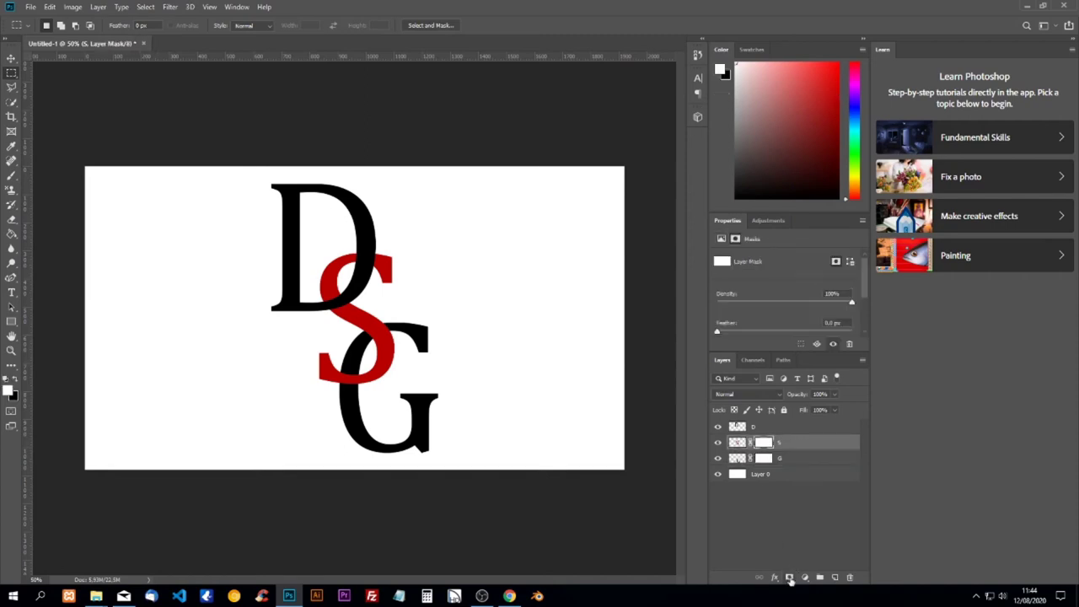
left_click(755, 427)
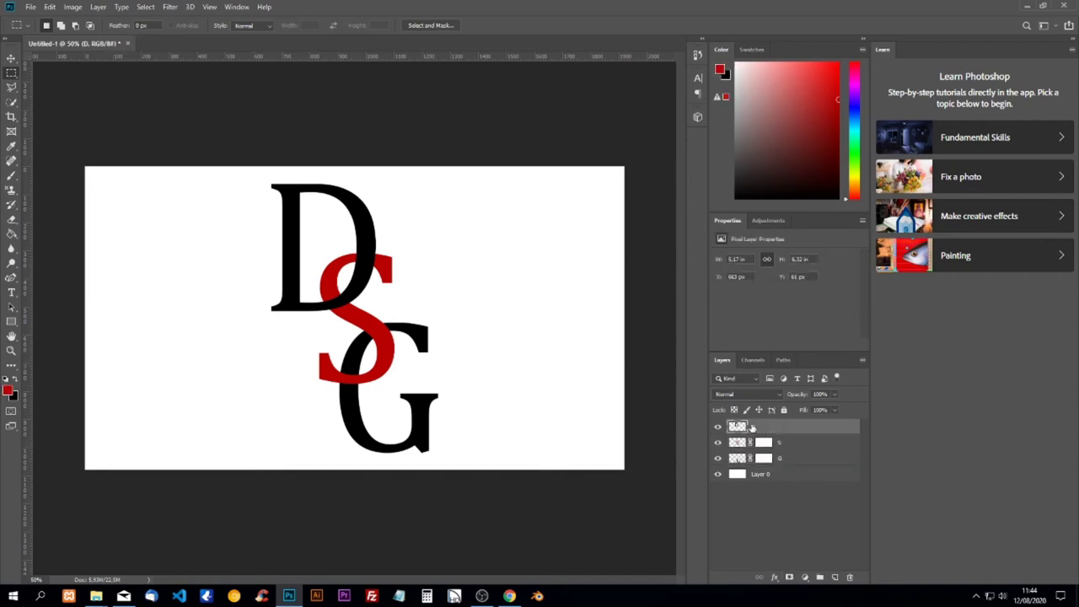
left_click(788, 578)
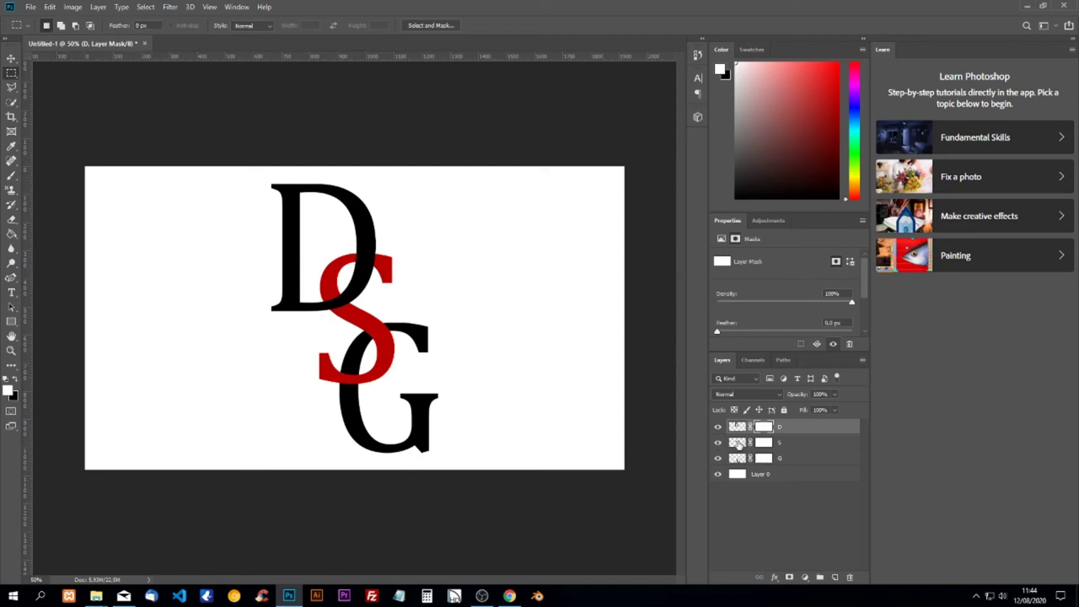
left_click(740, 444)
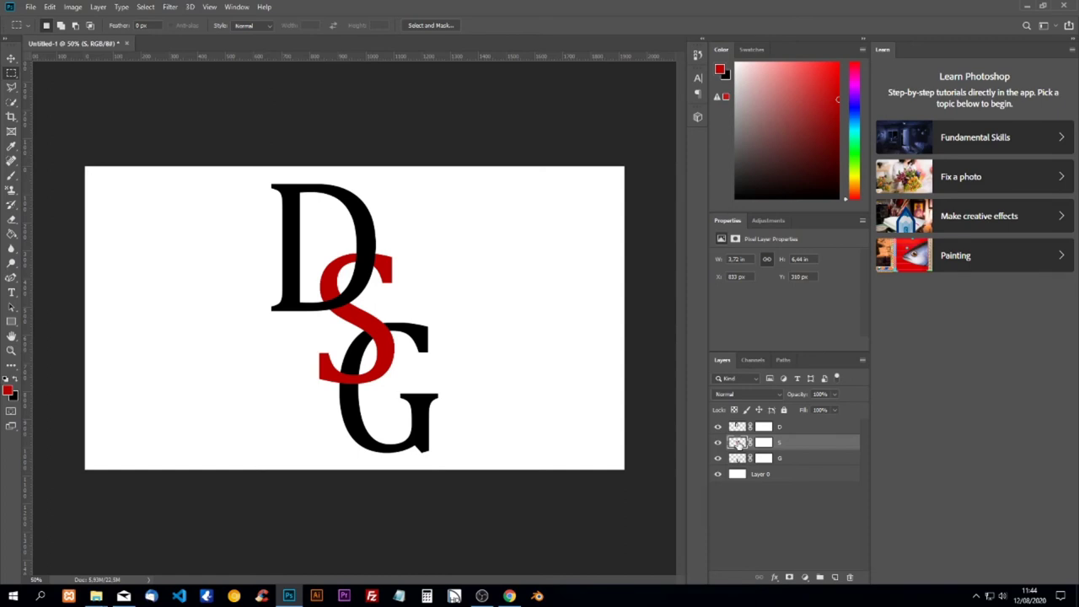
left_click(739, 445, "ctrl")
- Set the foreground colour to white, ffffff
left_click(16, 382)
left_click(16, 382)
left_click(9, 390)
type("ffffff")
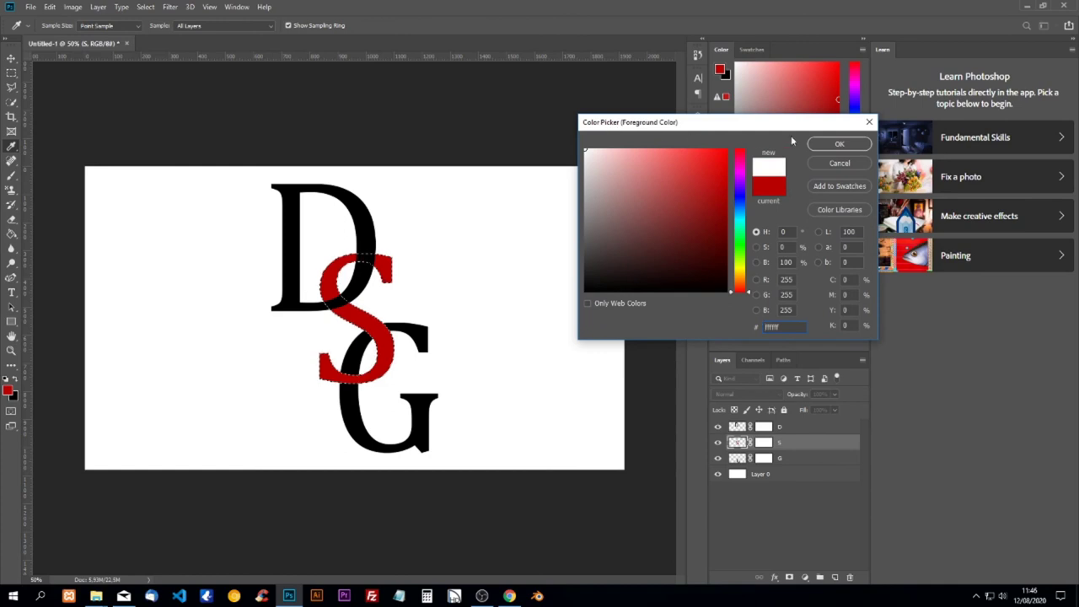
left_click(838, 143)
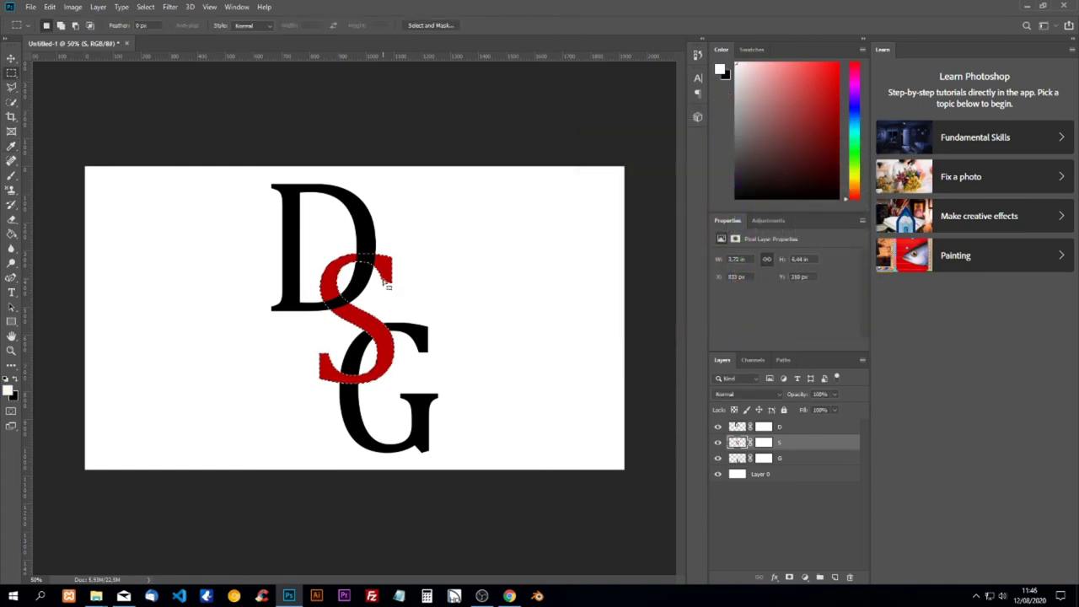
- Paint black on the D layer's mask inside the S selection, then deselect
left_click(13, 174)
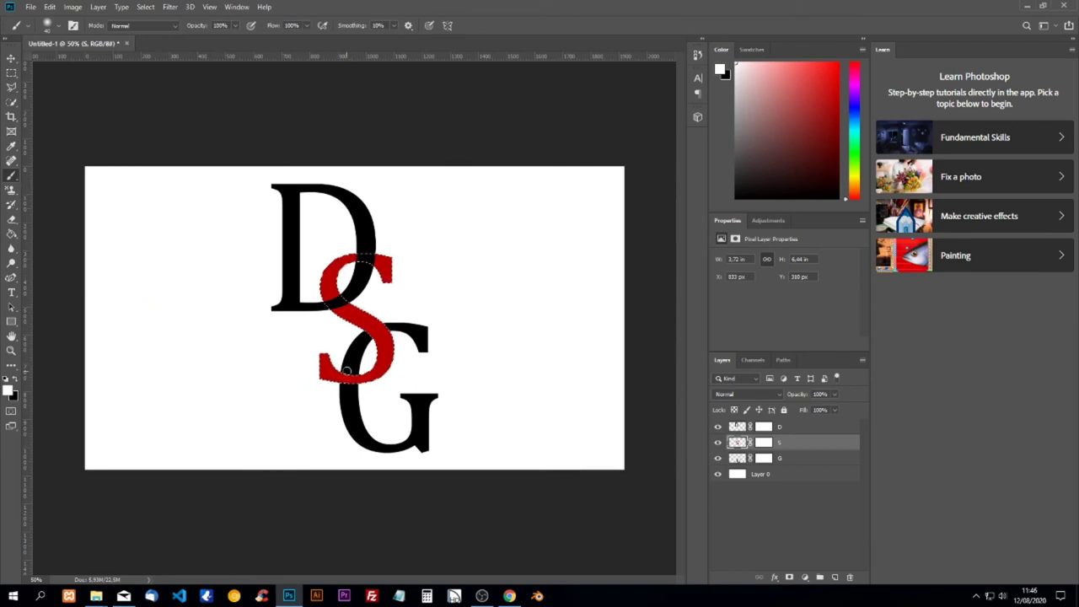
left_click(765, 430)
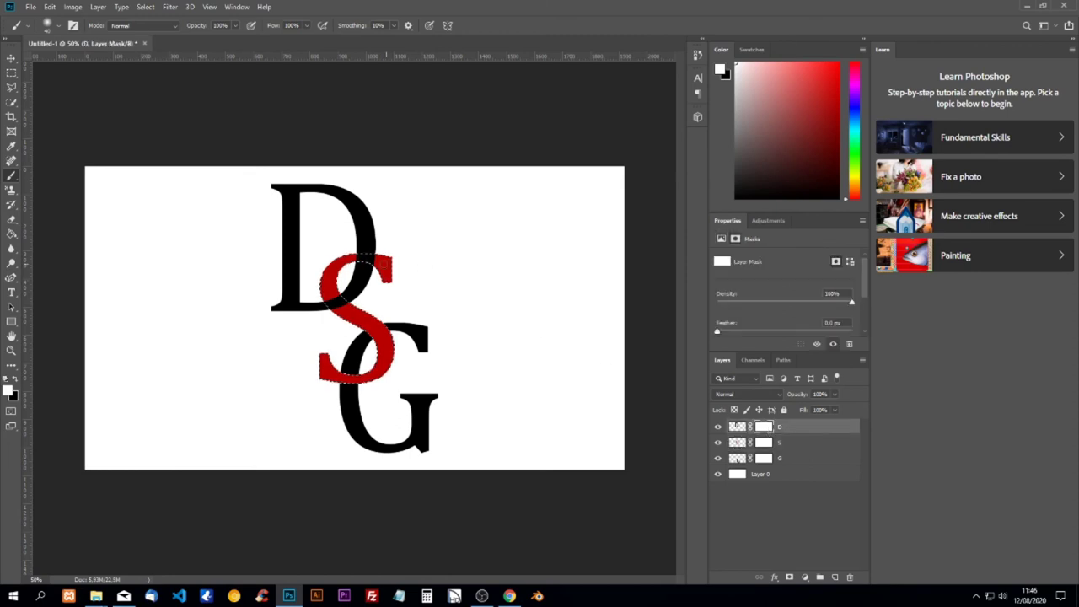
left_click(16, 380)
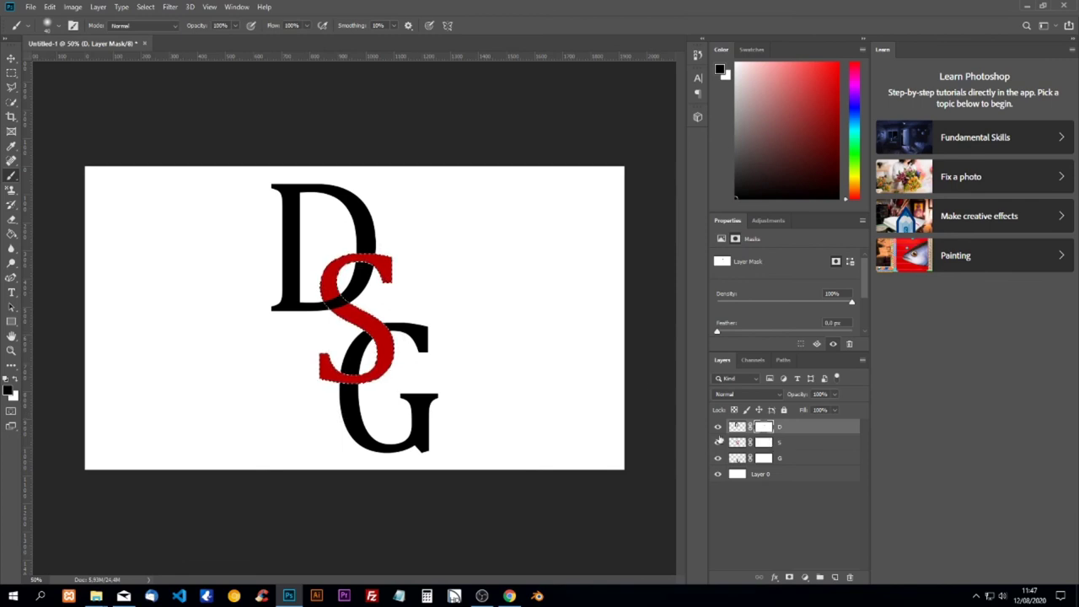
key("ctrl+d")
- Load the G outline and paint black on the S mask where the G crosses, then deselect
left_click(738, 458)
left_click(738, 458, "ctrl")
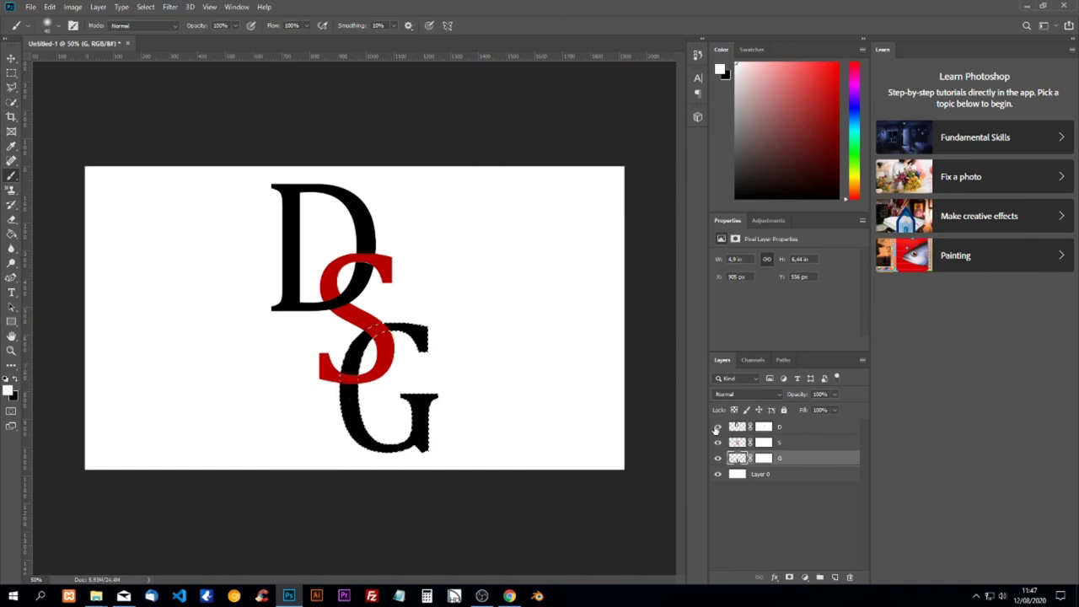
left_click(765, 443)
left_click_drag(348, 377, 356, 385)
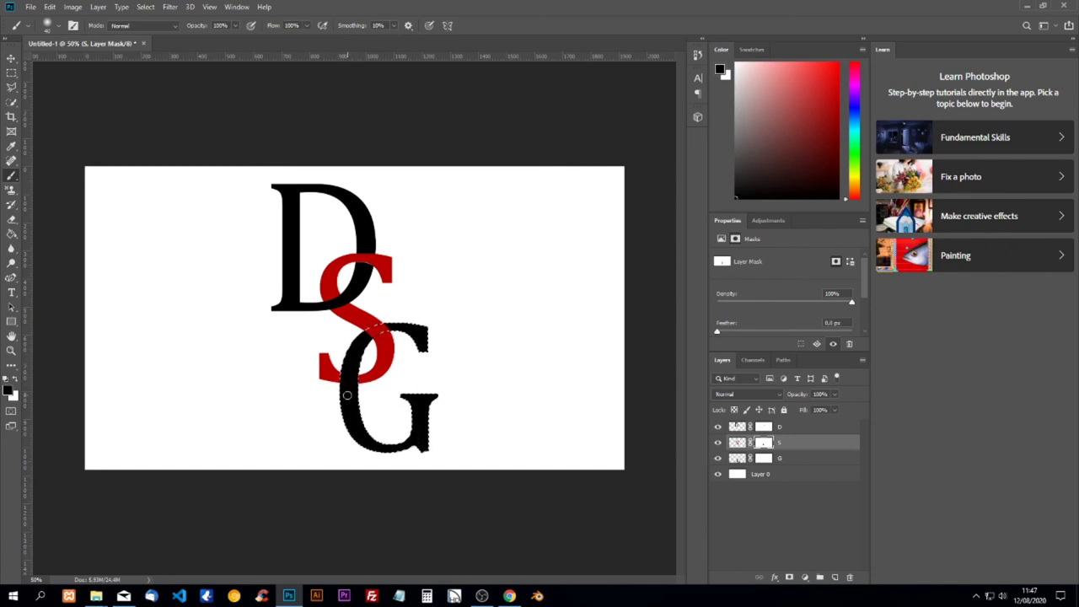
key("0")
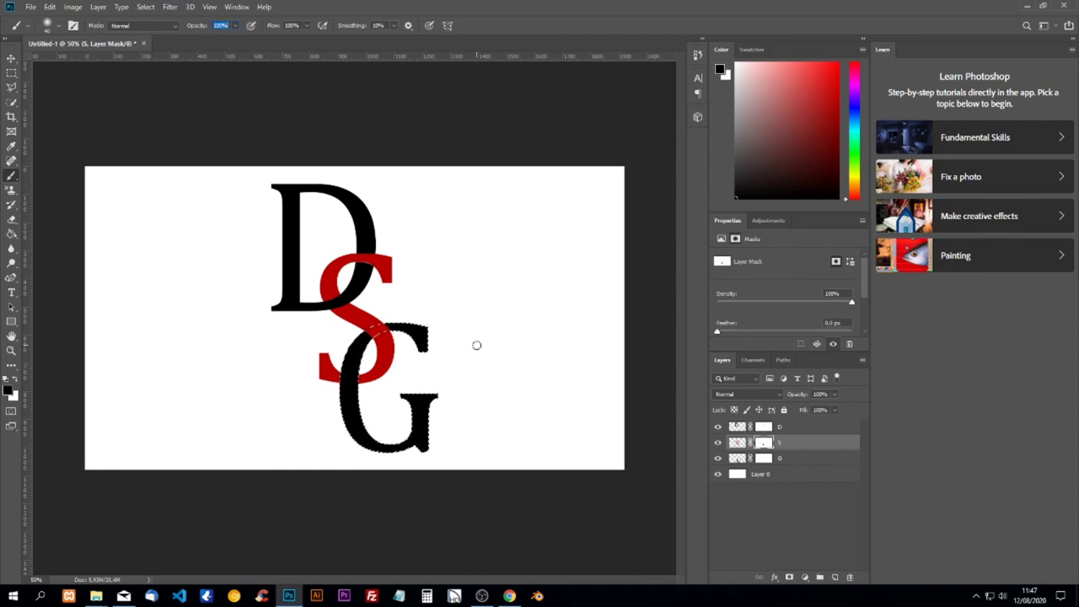
key("ctrl+d")
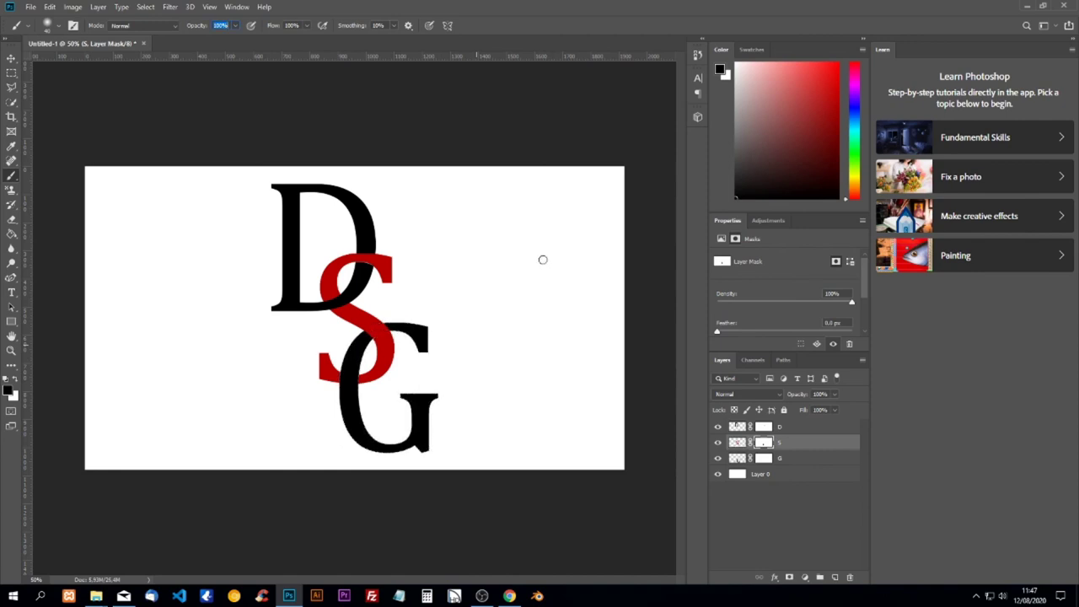